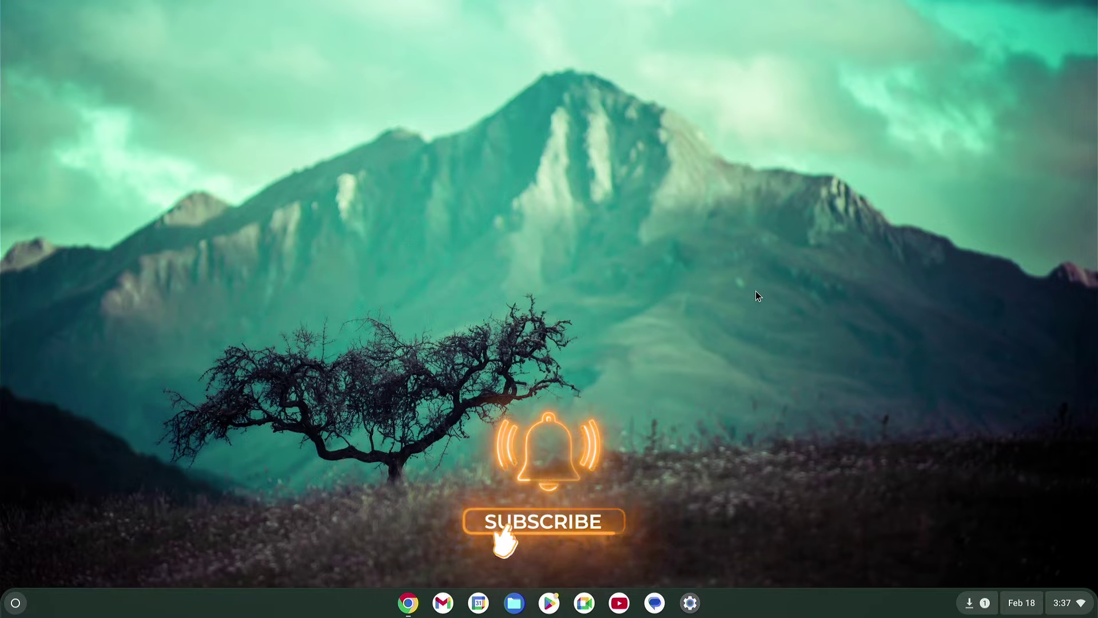
- Check for ChromeOS updates under About ChromeOS; version 120.0.6099.272 is up to date
click(690, 606)
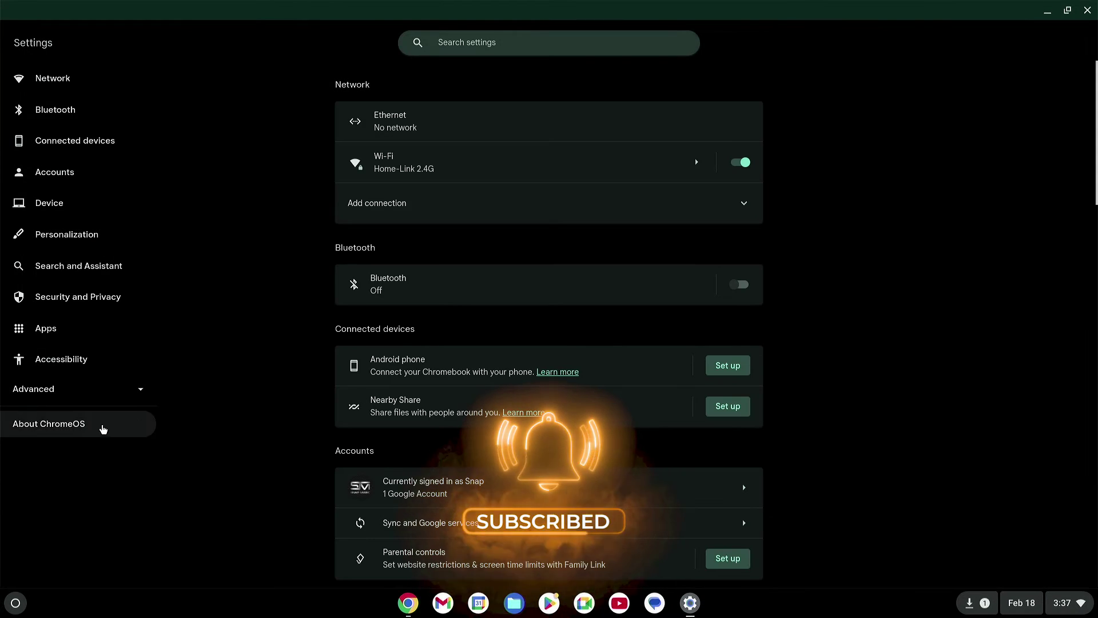
click(102, 428)
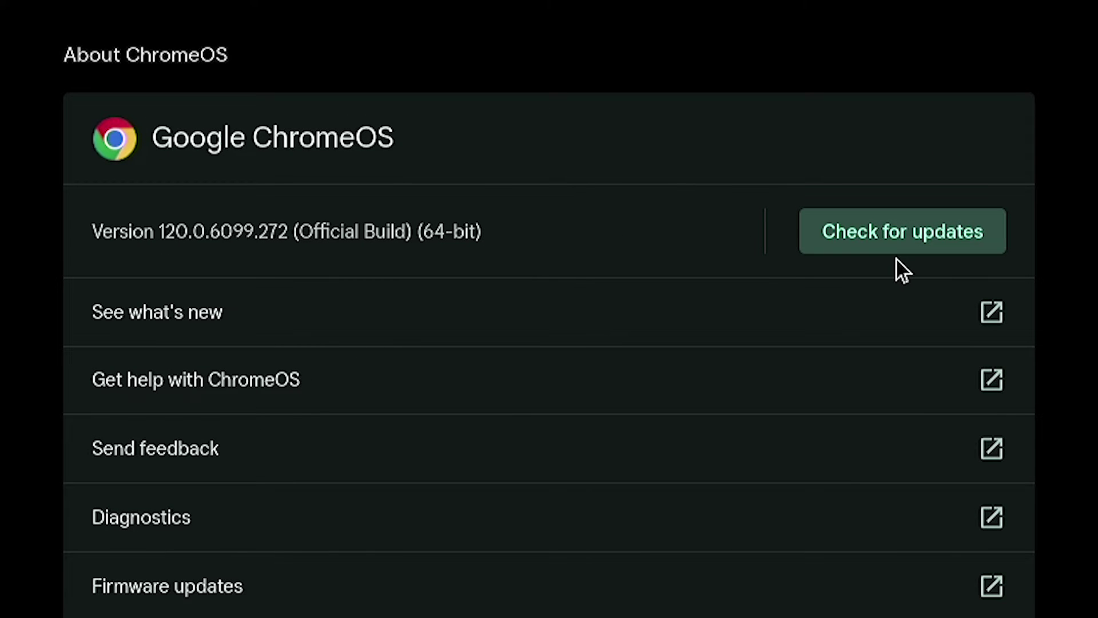
click(901, 245)
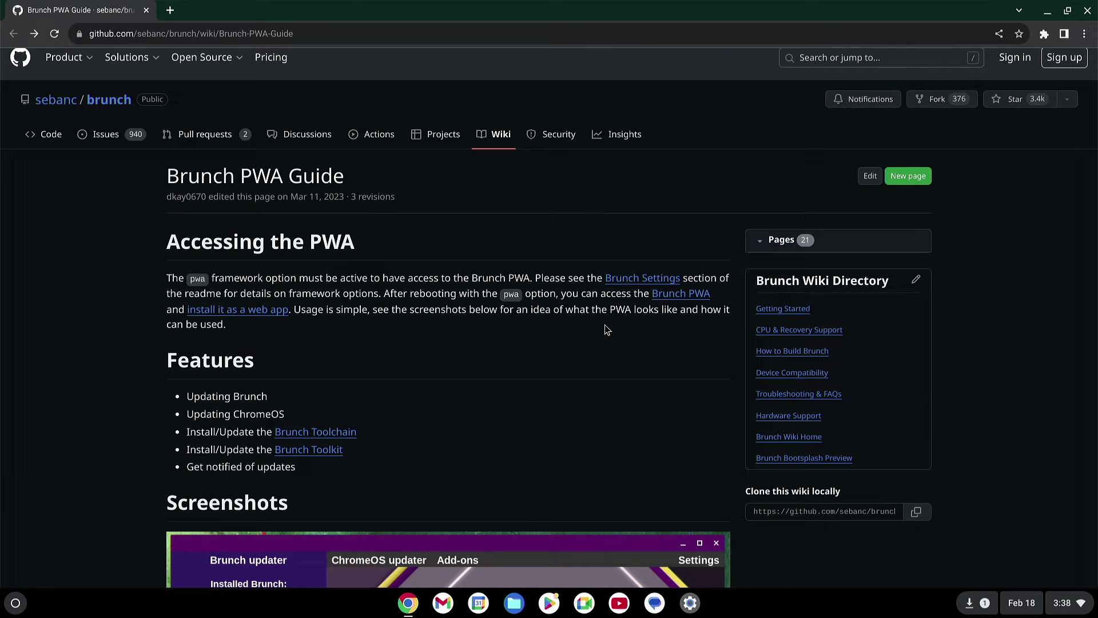
- Follow the 'Brunch PWA' link from the GitHub guide to the Brunch PWA site
click(673, 298)
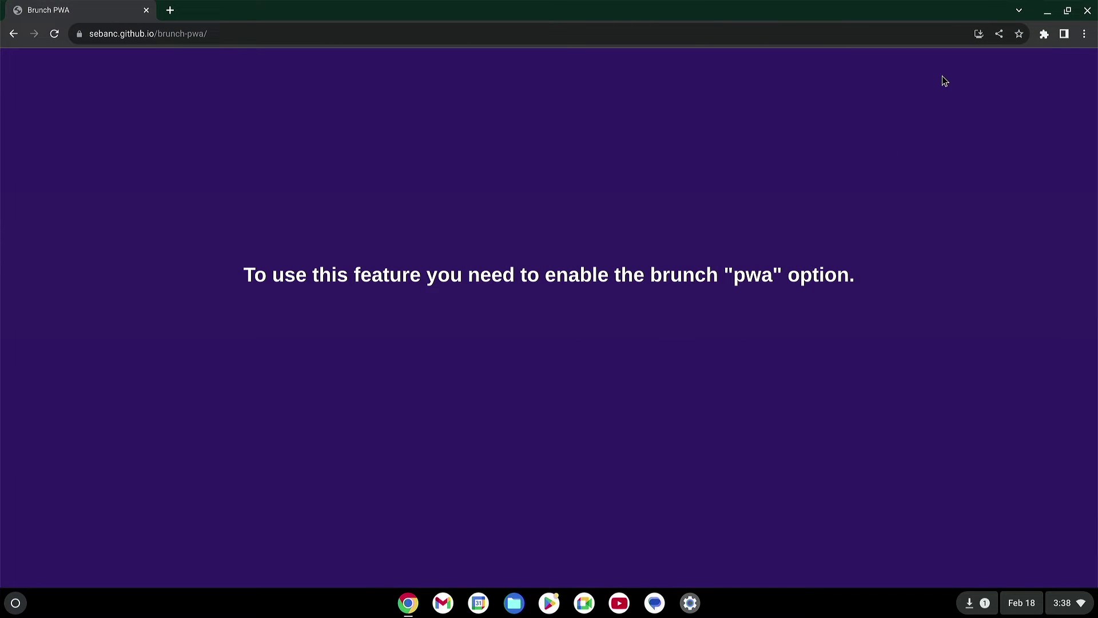
click(979, 36)
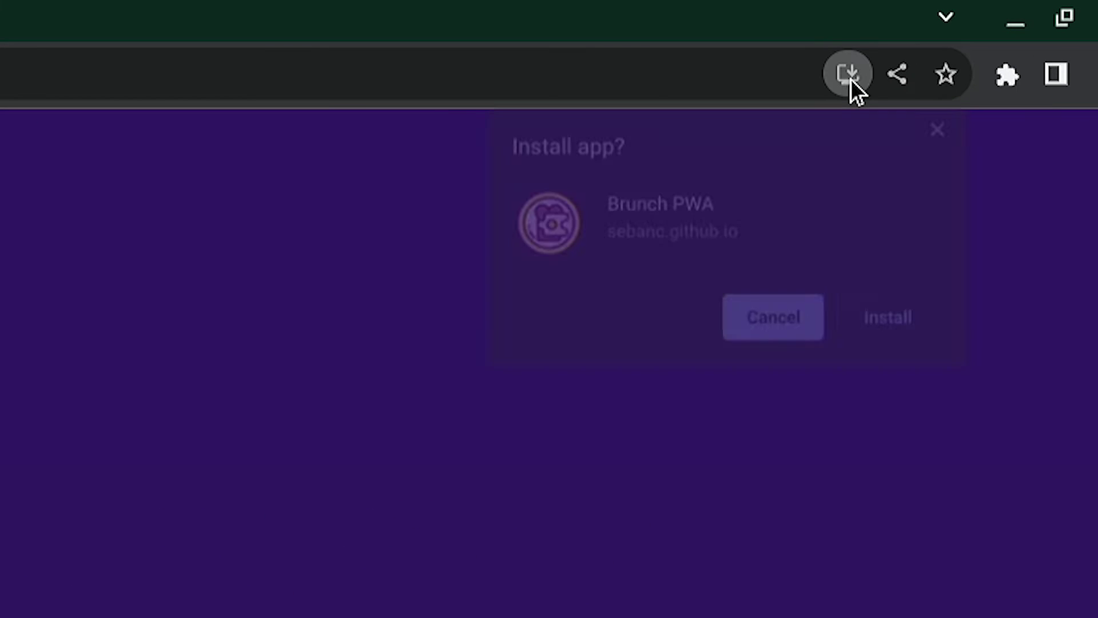
- Install Brunch PWA as an app and allow its notifications
click(889, 335)
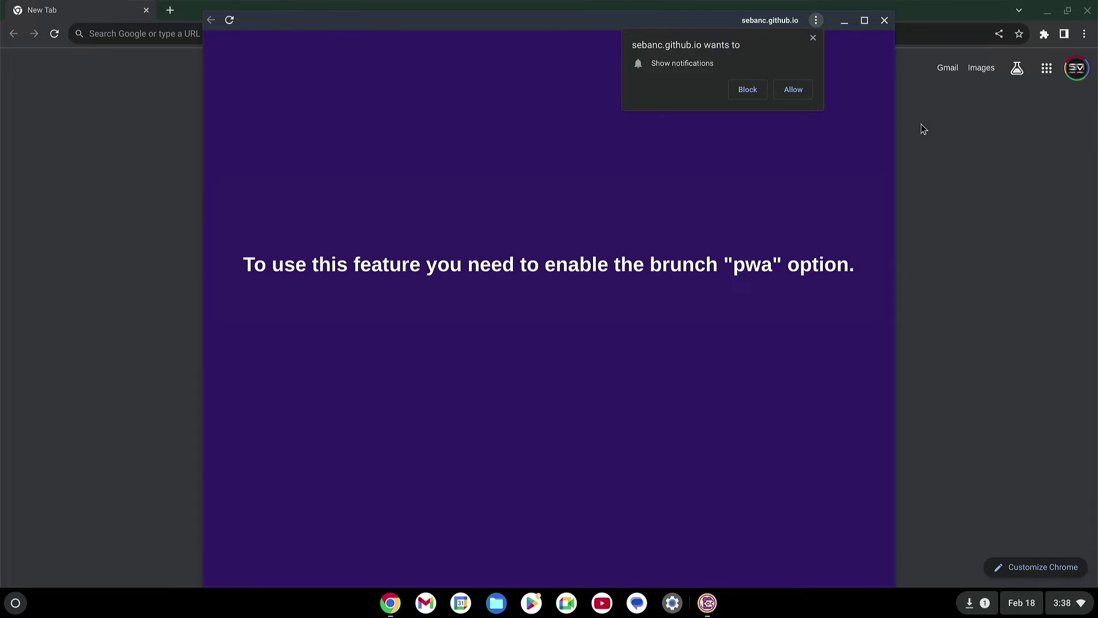
click(794, 90)
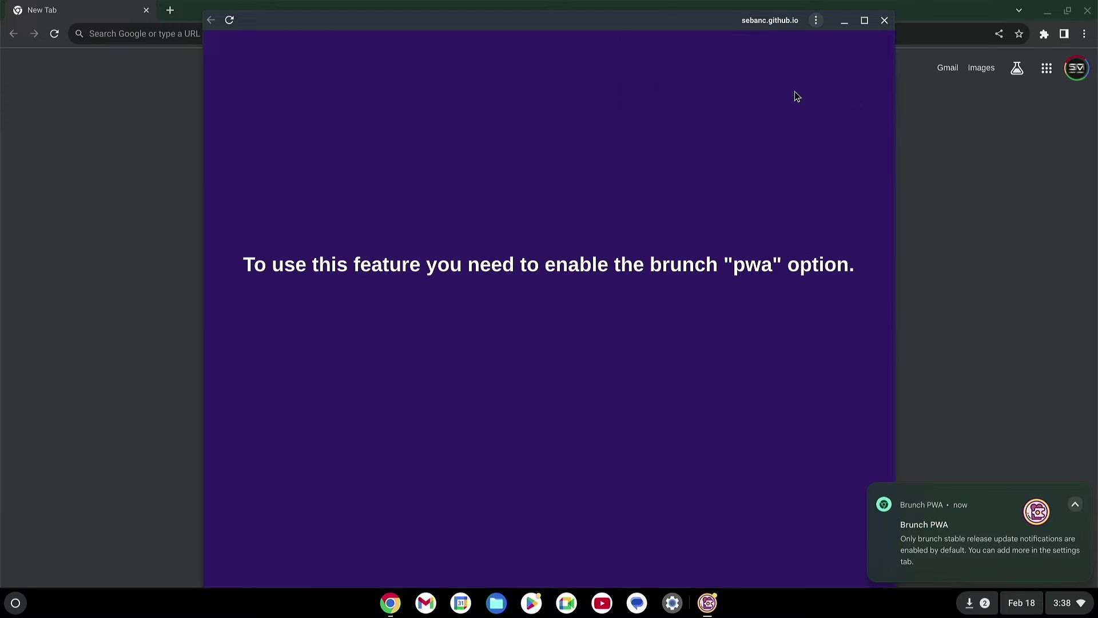
click(864, 19)
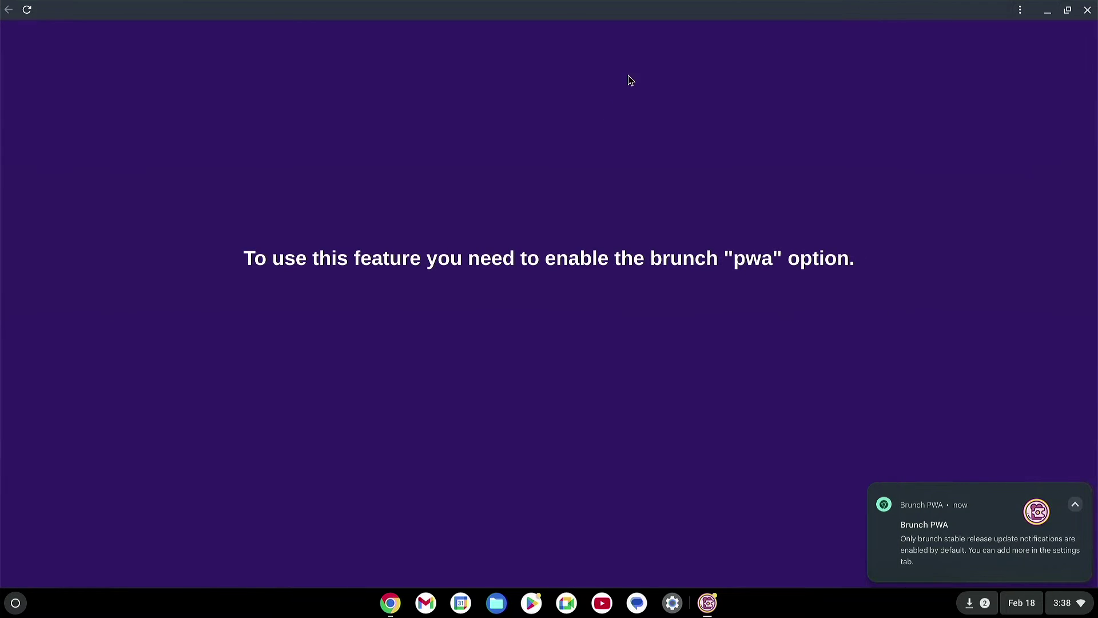
- Close the Brunch PWA and Chrome windows and bring up the power options
click(1087, 11)
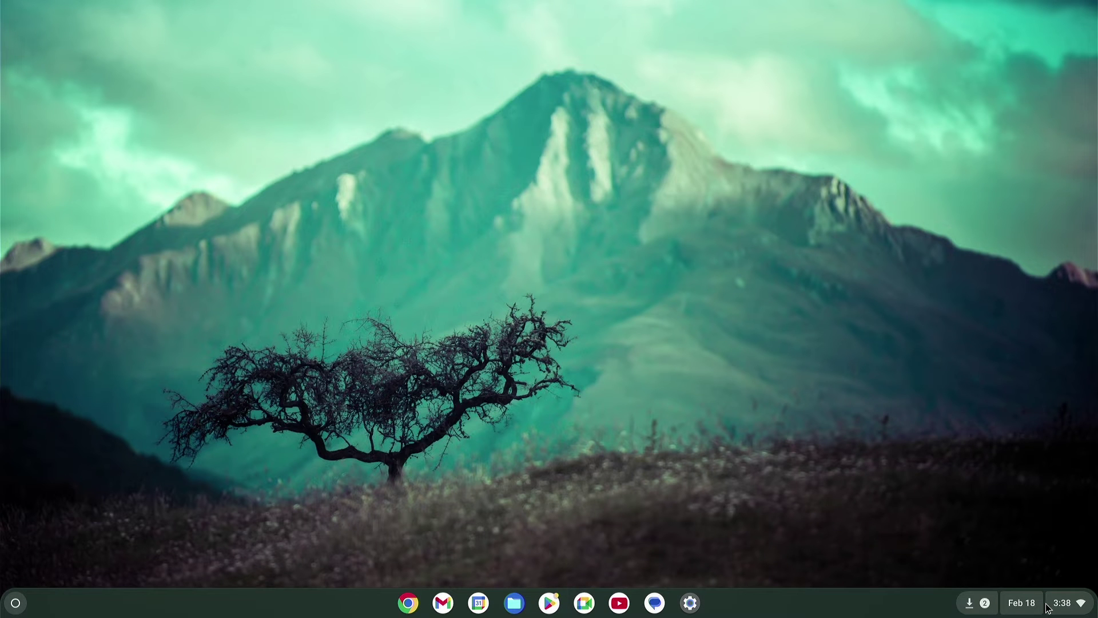
click(1049, 605)
click(865, 563)
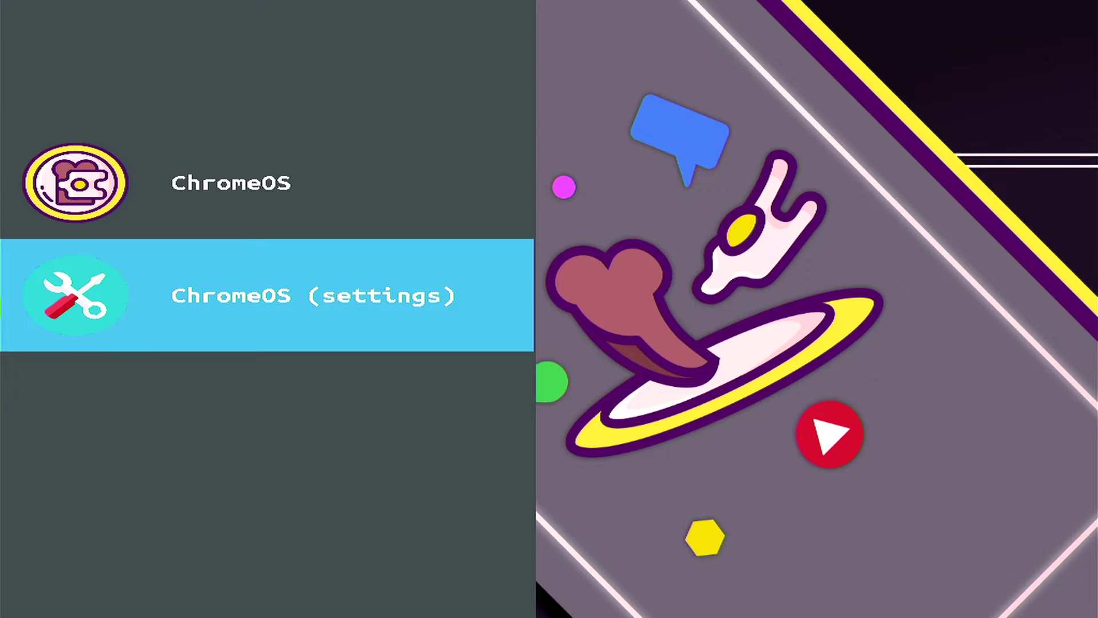
- Boot ChromeOS (settings), keep kernel 6.1, enable pwa and enable_updates, and finish configuration
key(Return)
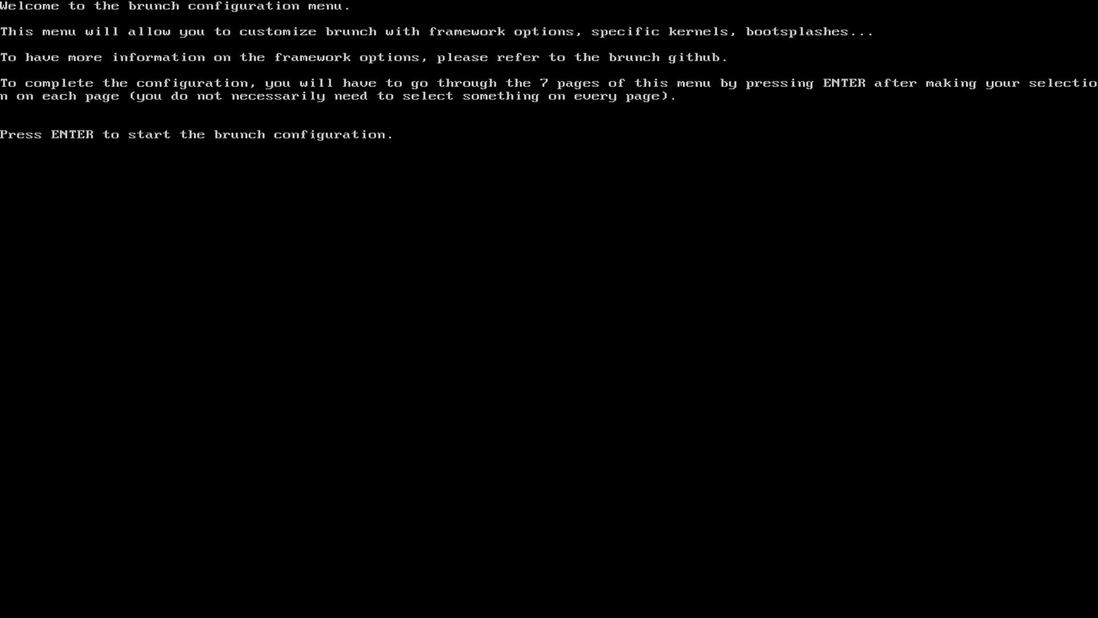
key(Return)
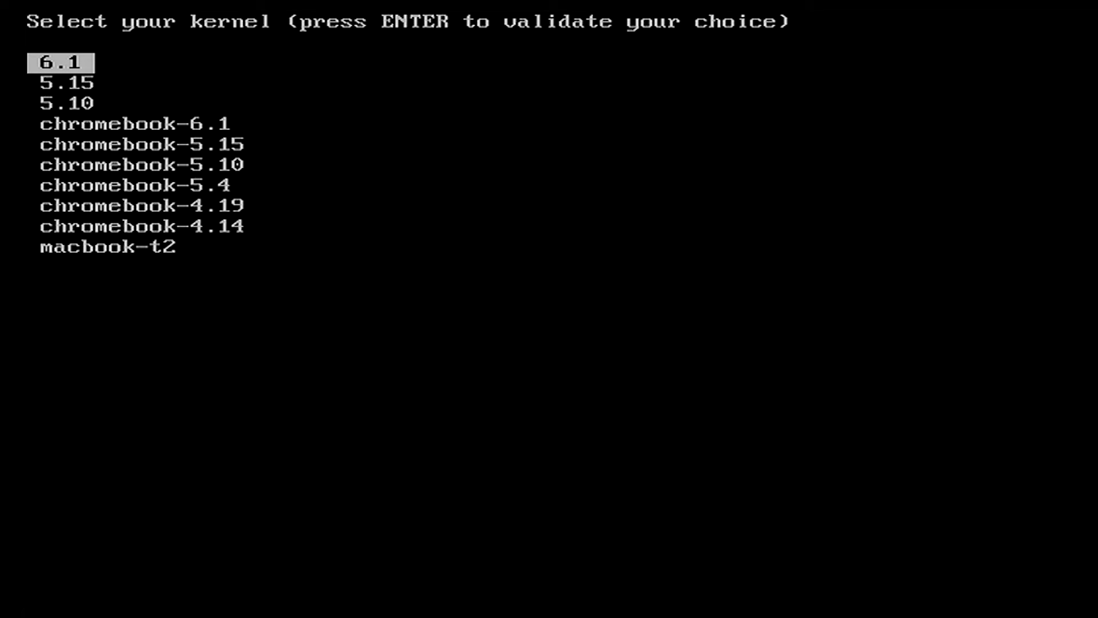
key(Return)
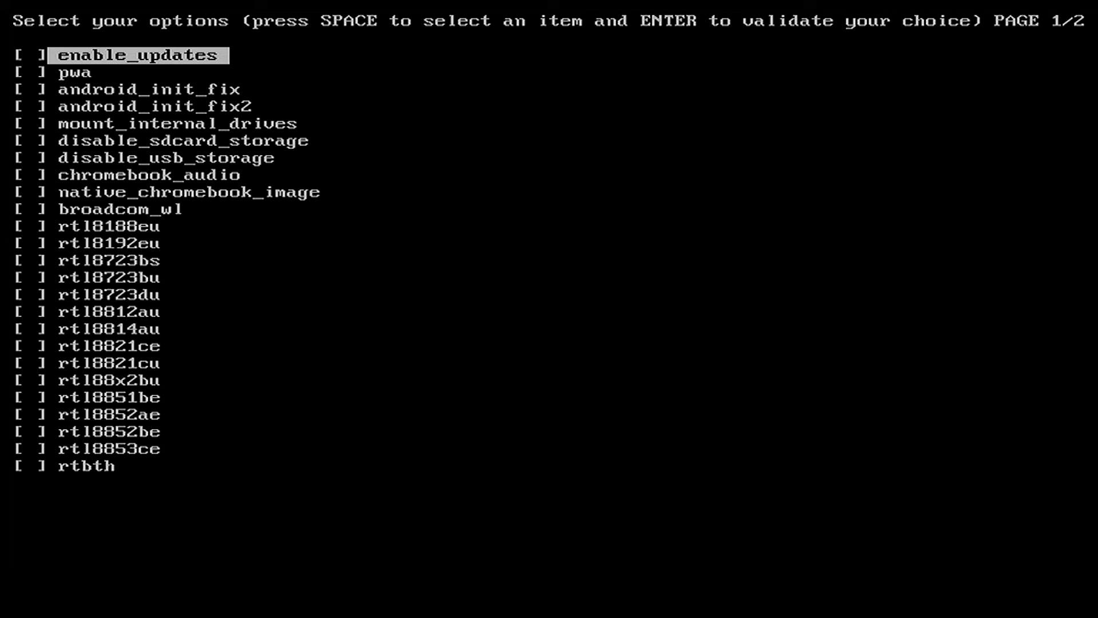
key(Down)
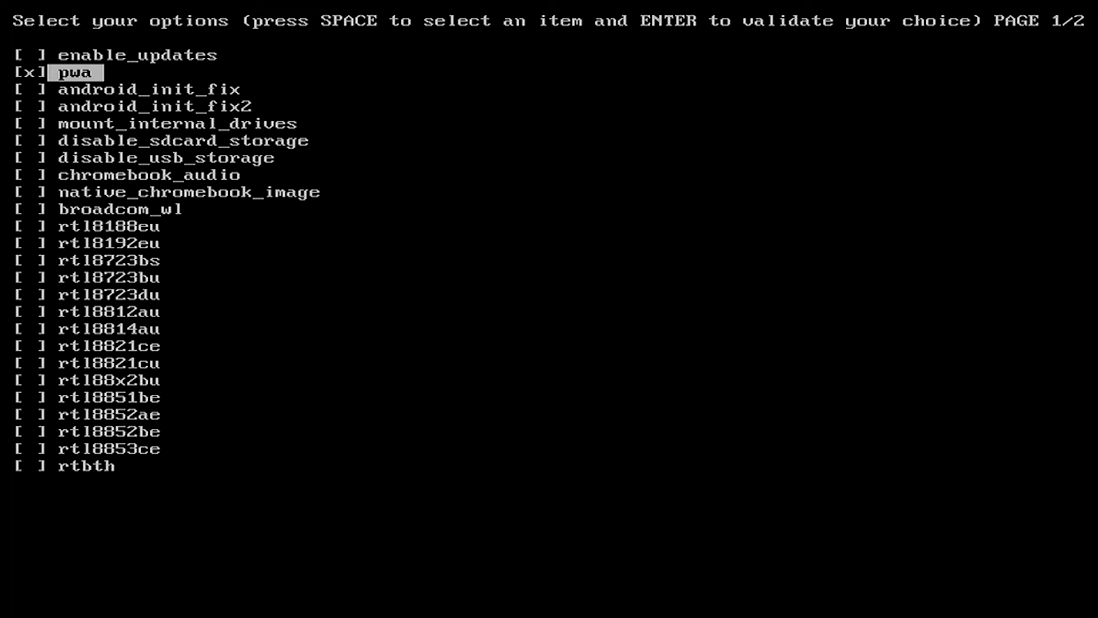
key(Up)
key(space)
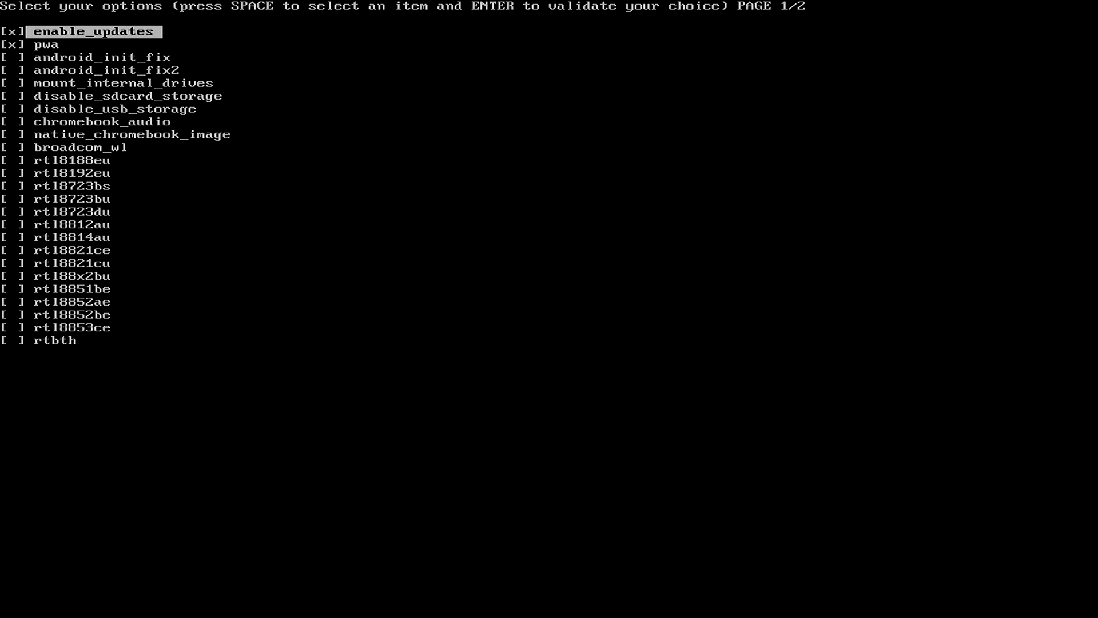
key(Return)
key(Return)
key(Return)
key(Return)
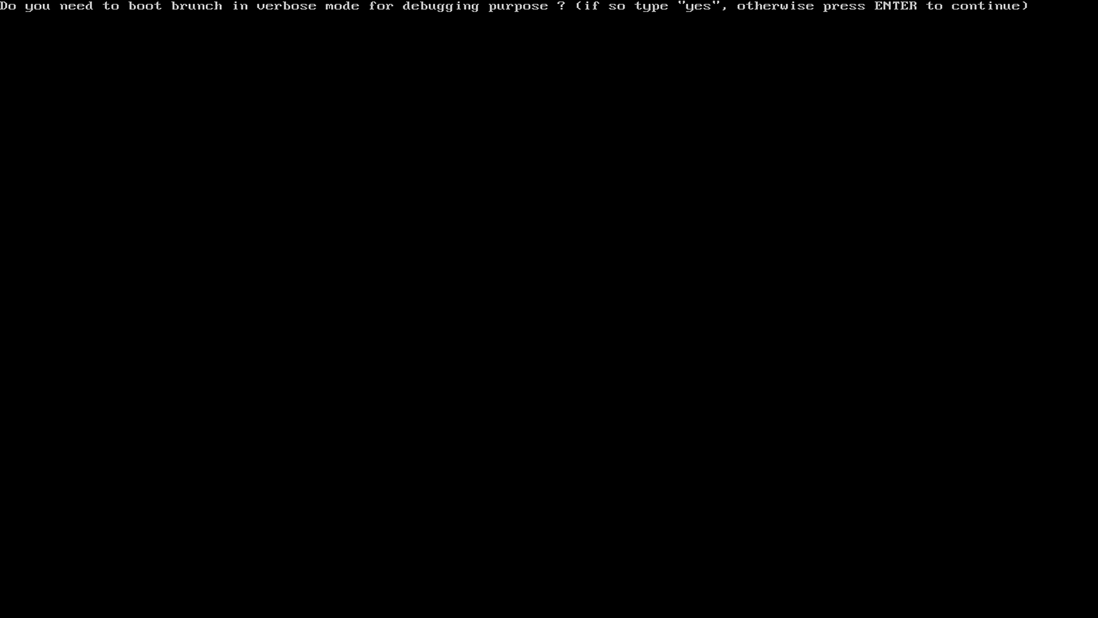
key(Return)
key(Return)
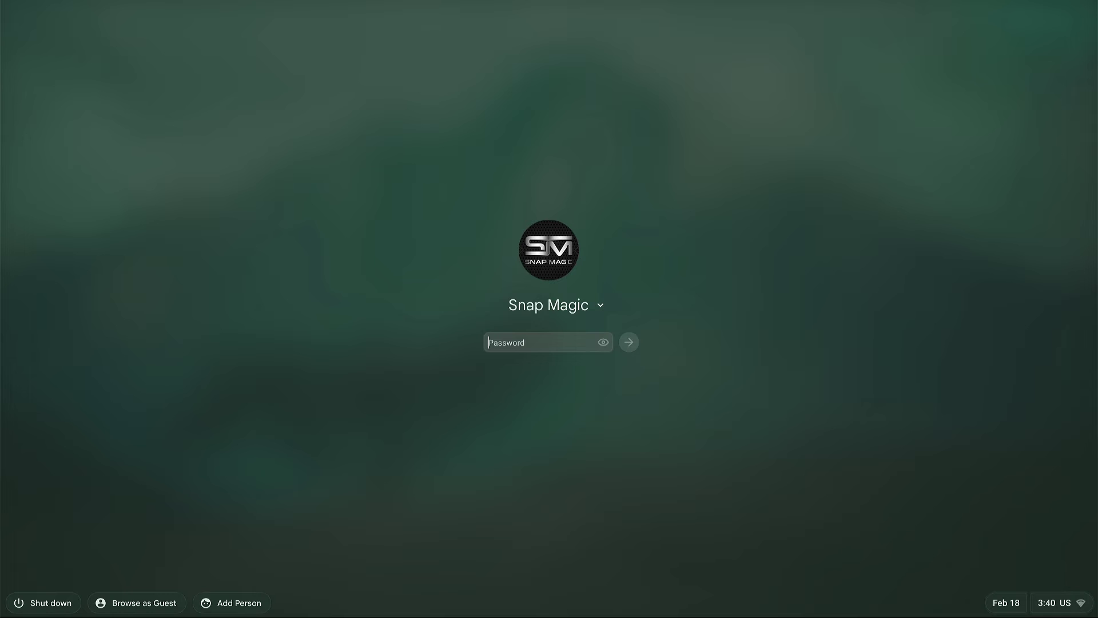
text(******)
- Sign in and launch Brunch PWA, showing r120 installed and r121 unstable available
key(Return)
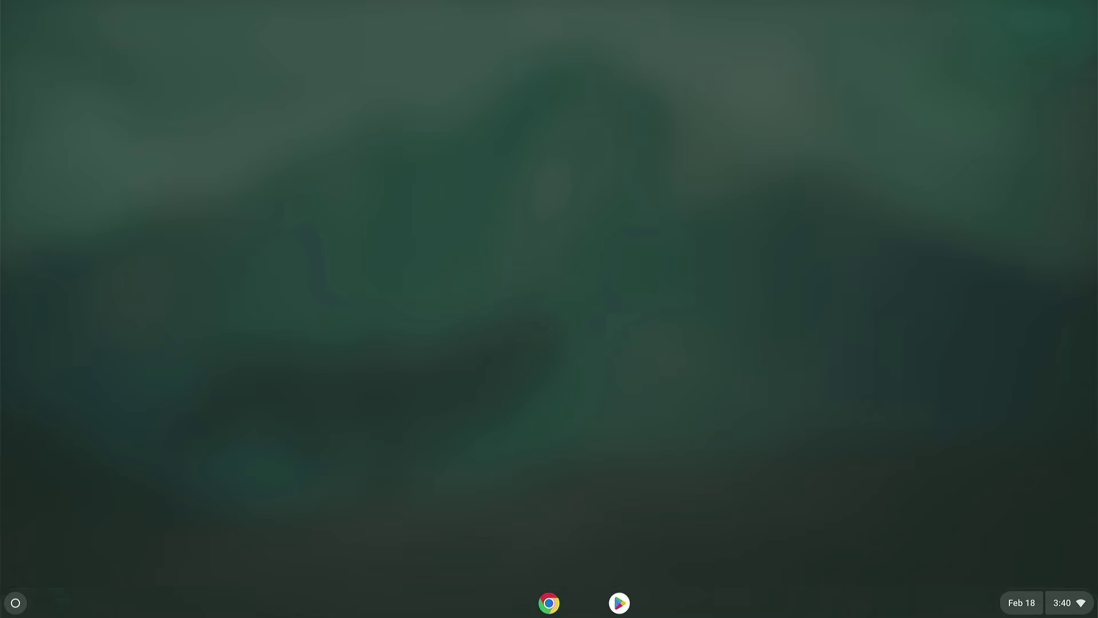
click(15, 603)
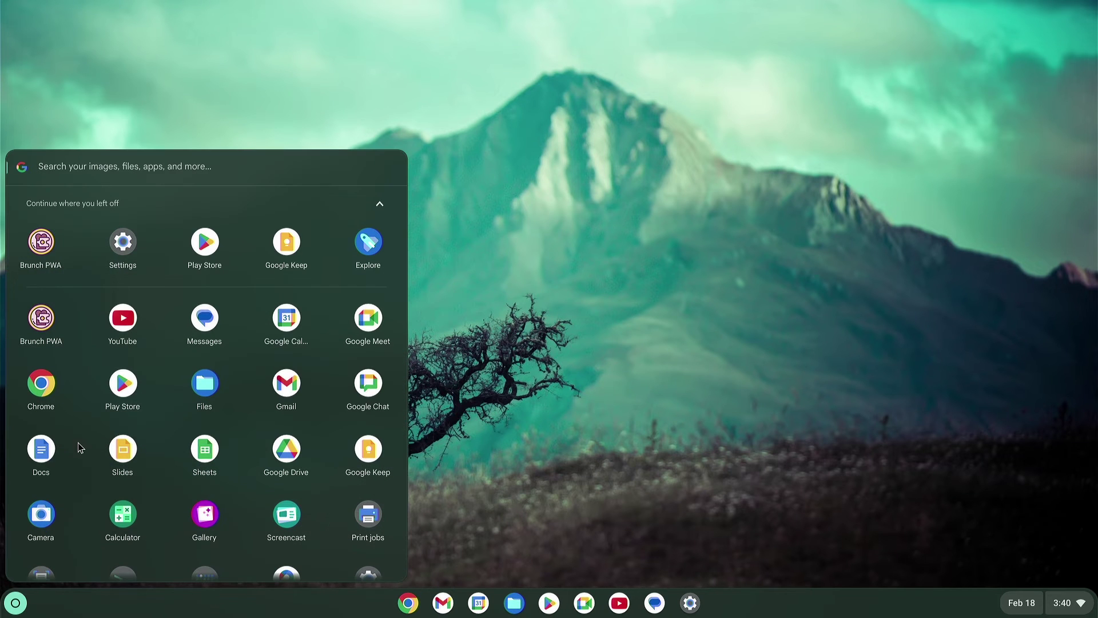
click(48, 330)
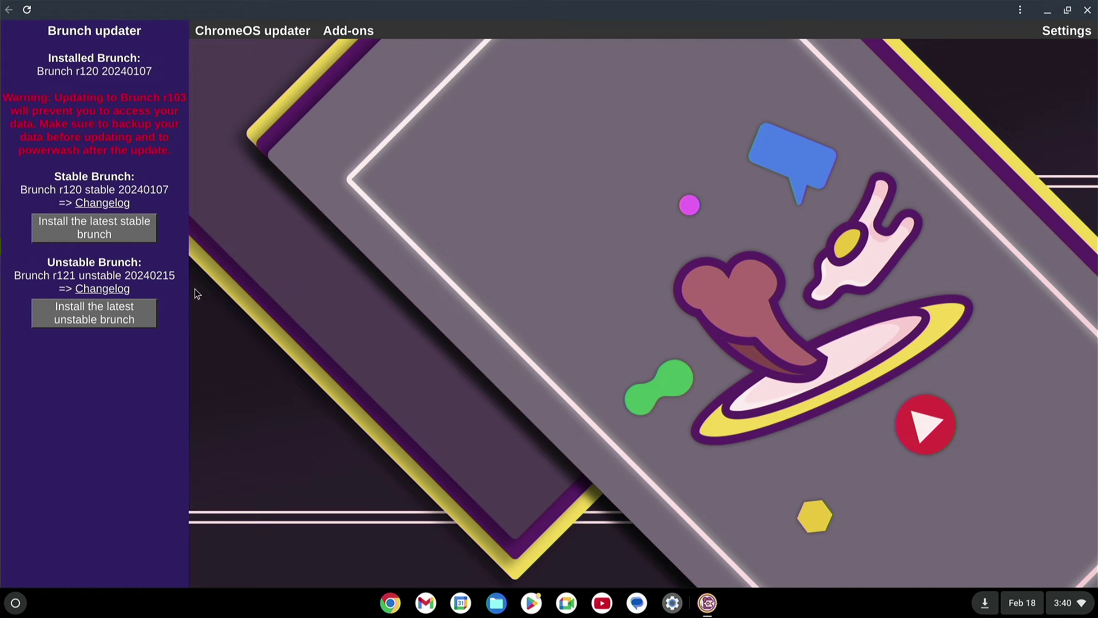
- Install the latest unstable Brunch release, r121, from Brunch PWA
click(81, 321)
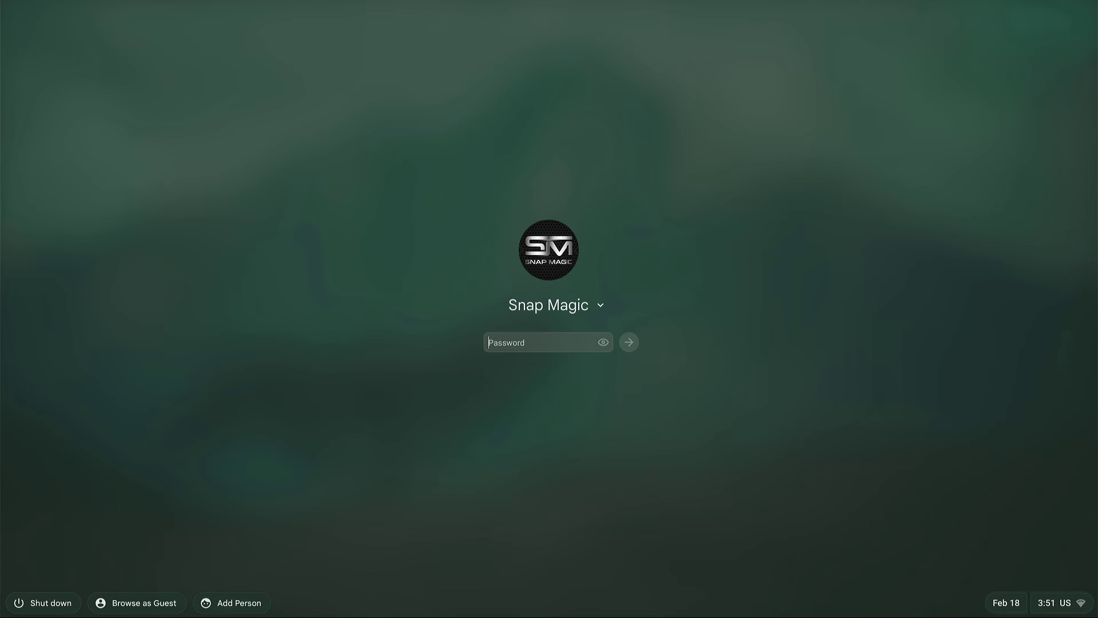
text(•••••••)
- Sign in with the password and bring up the app launcher
key(Return)
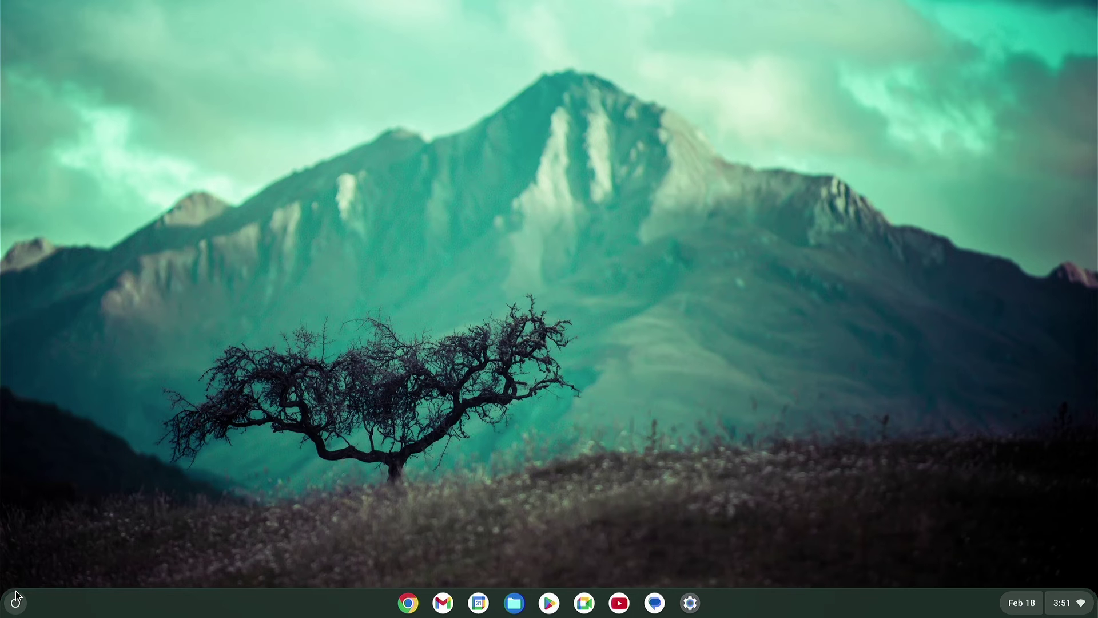
click(15, 603)
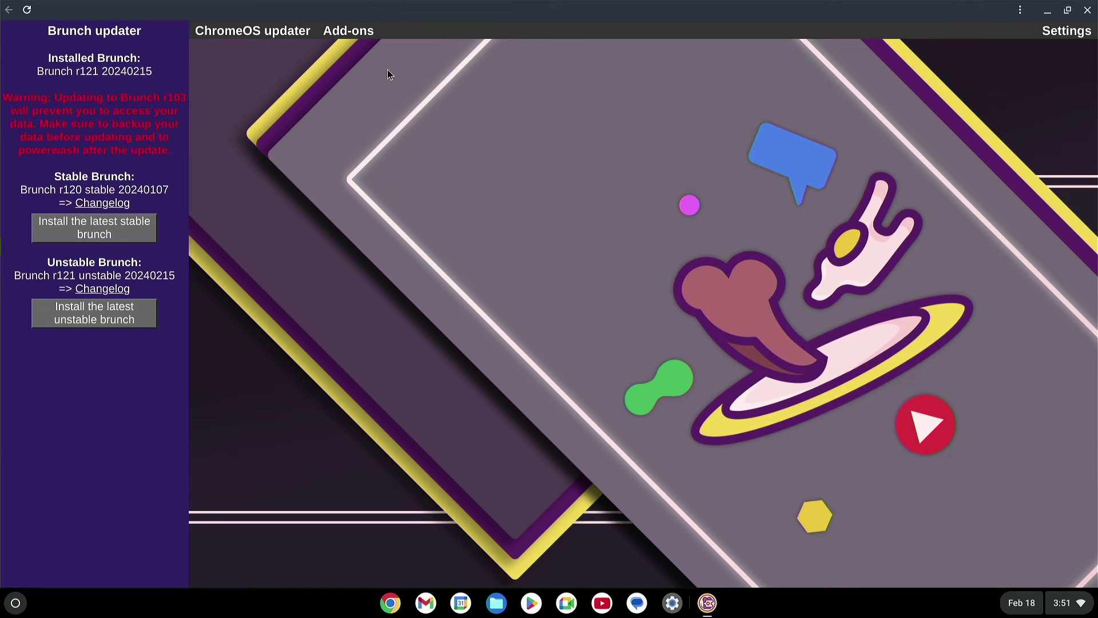
- Install the latest hatch R121 recovery image from the ChromeOS updater tab
click(252, 31)
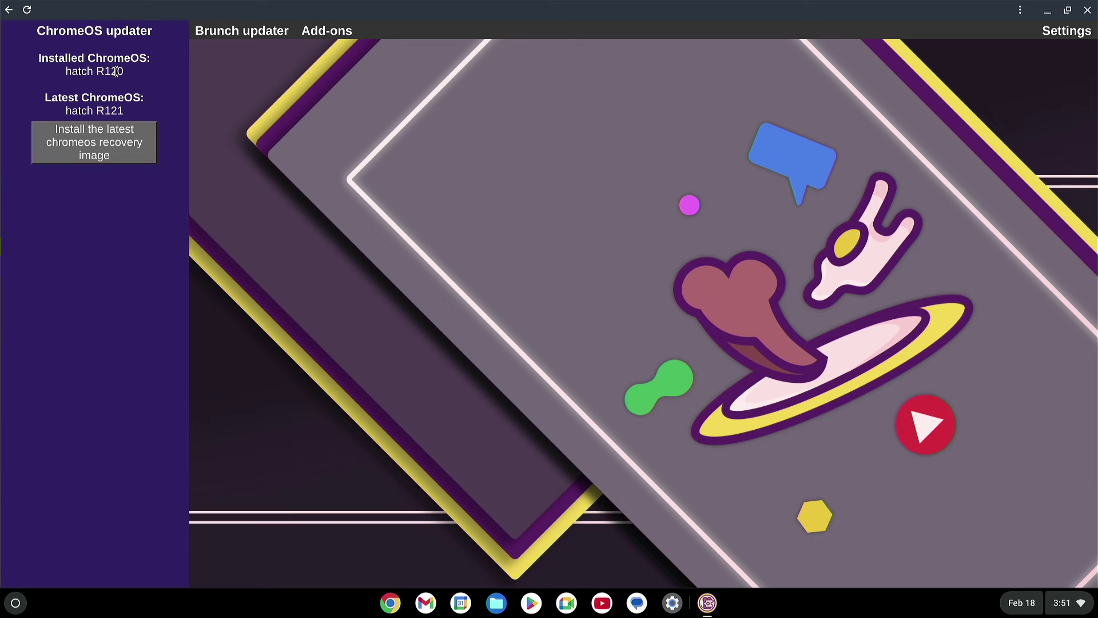
click(96, 142)
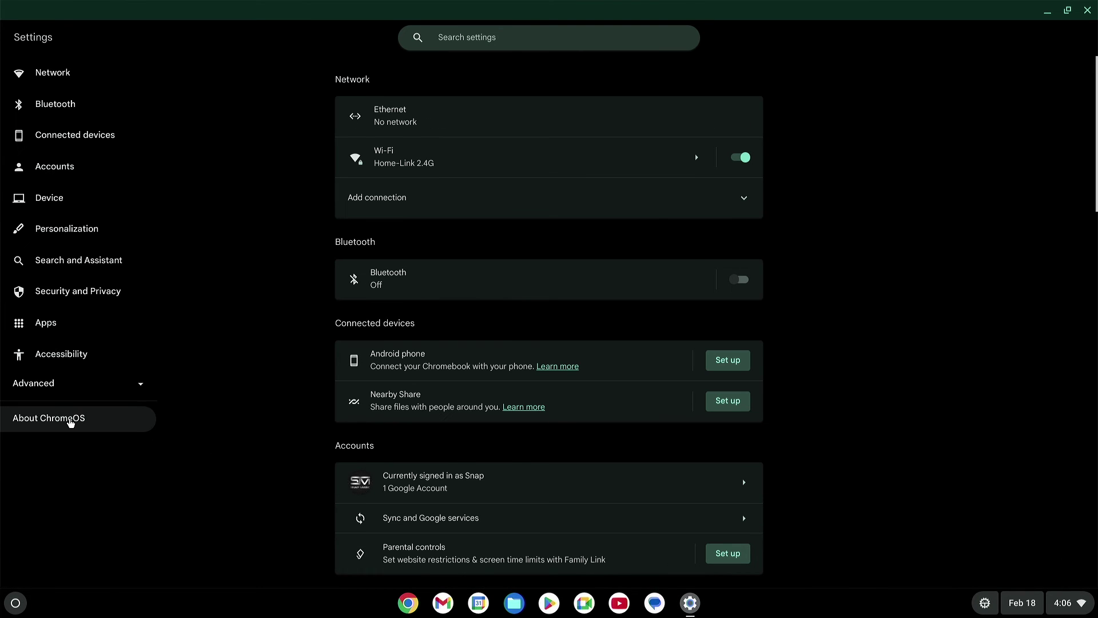
- Confirm Settings reports ChromeOS 121.0.6167.159, then close Settings
click(69, 422)
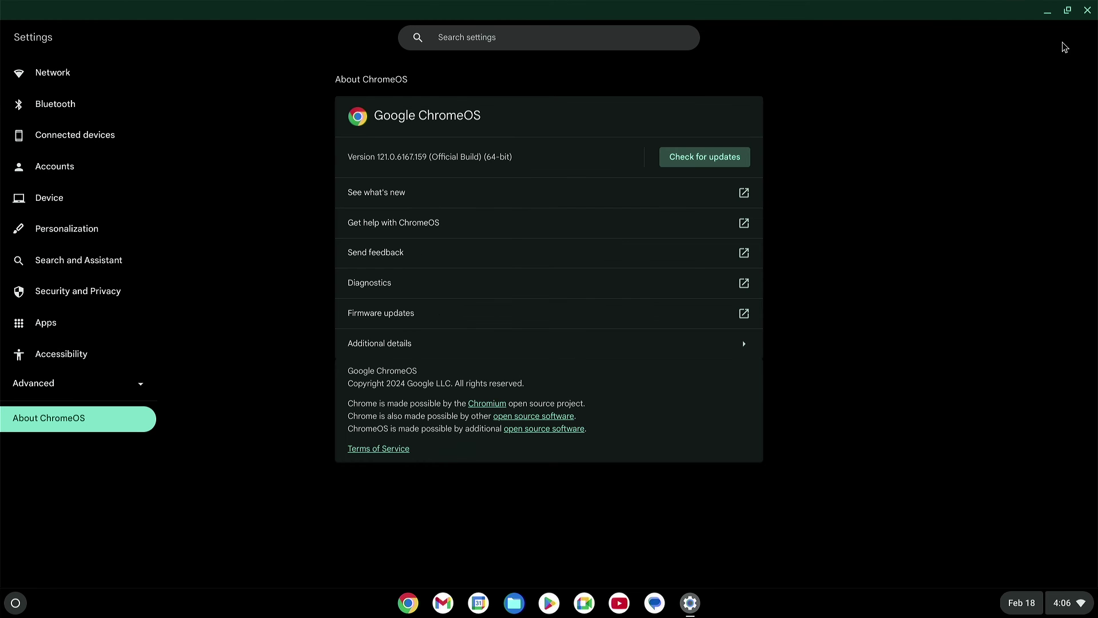
click(1088, 9)
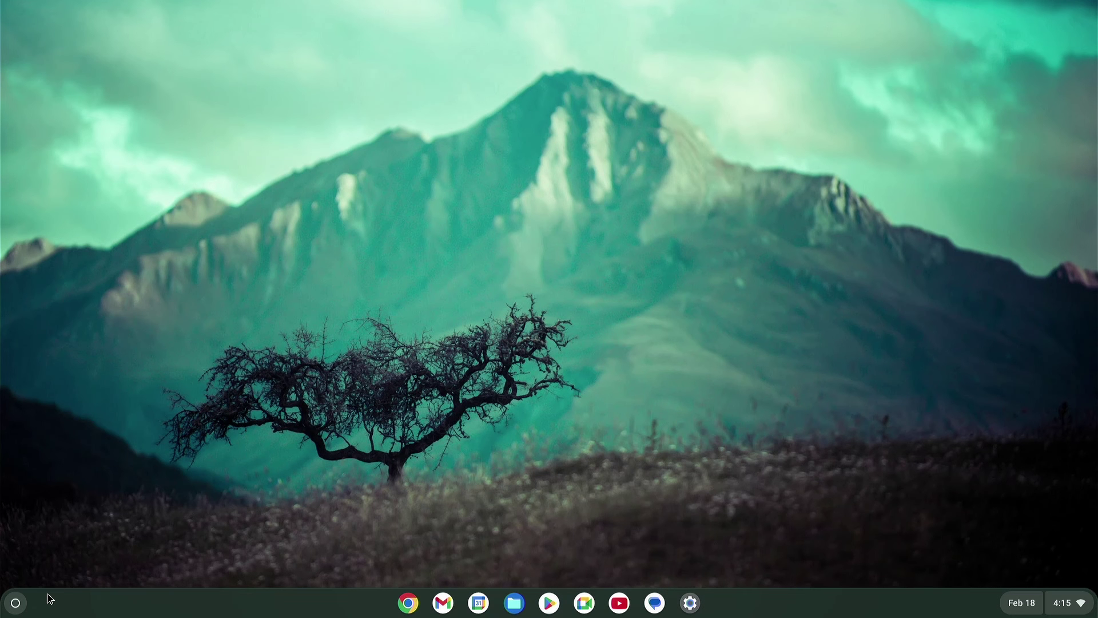
click(15, 603)
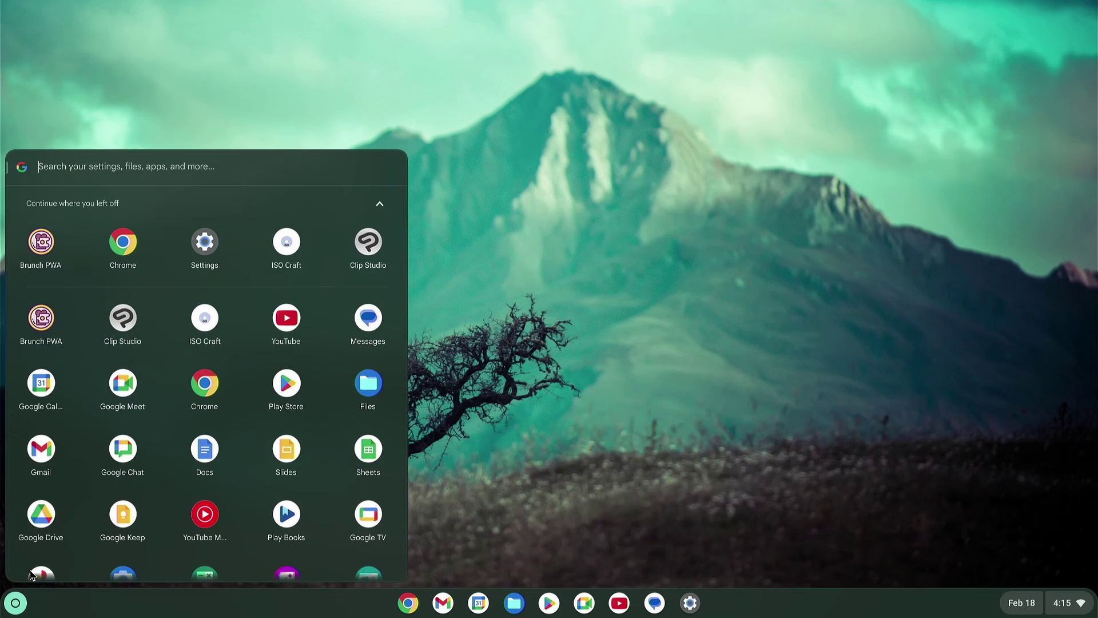
click(40, 326)
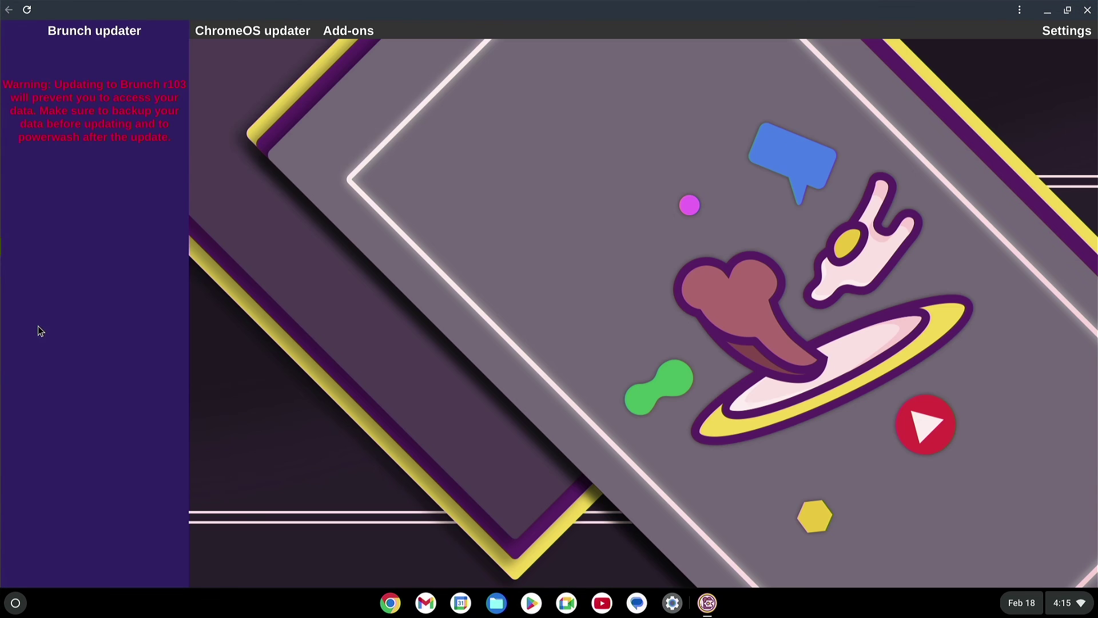
click(1068, 38)
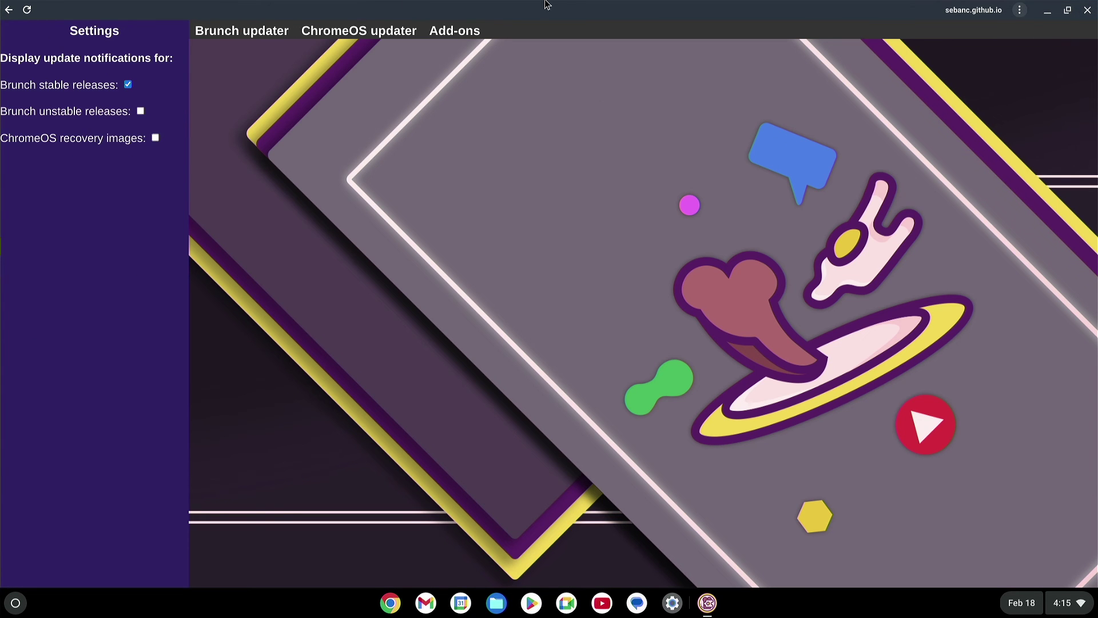